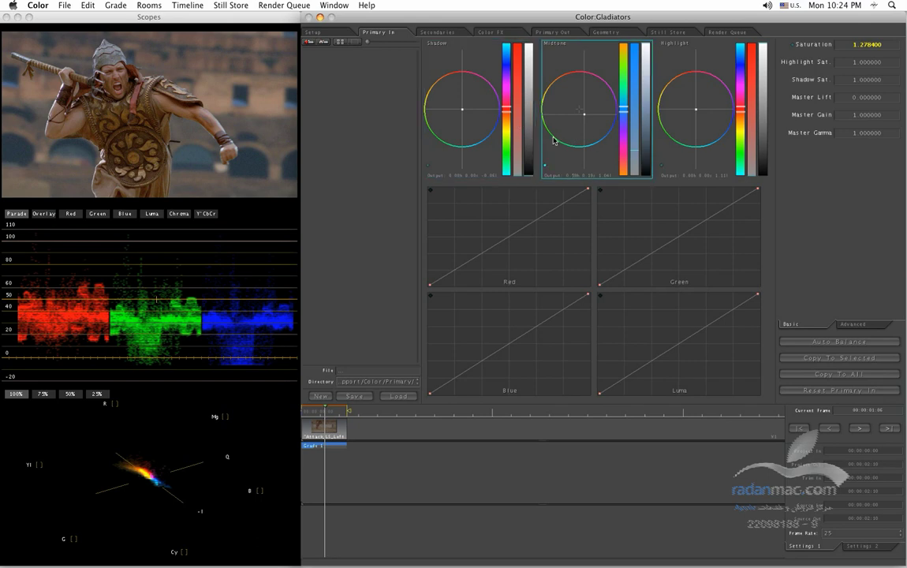
Step: Switch to the Color Wheel.psd document in Photoshop and make the Hue layer group visible beside the wheel
key(super+Tab)
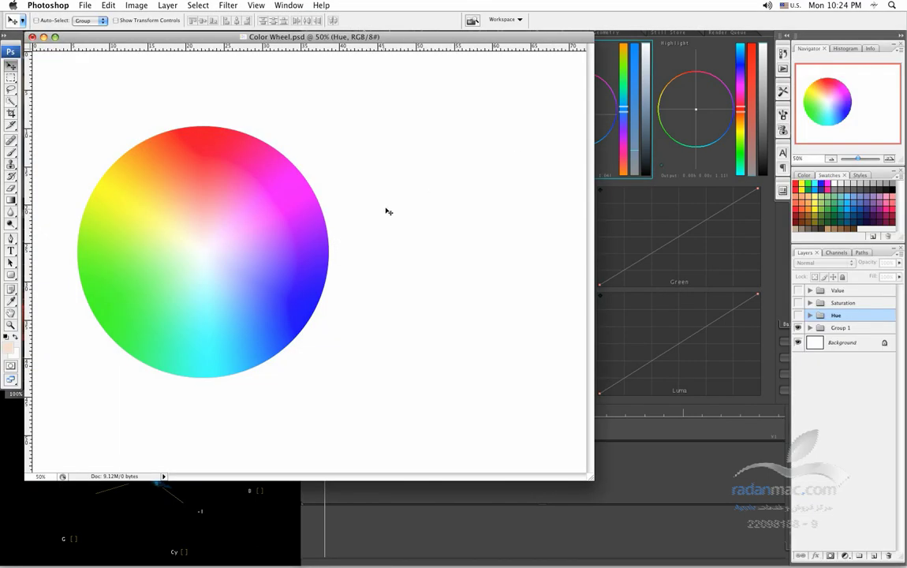
key(super+Tab)
key(super+Tab)
key(super+Tab)
key(super+Tab)
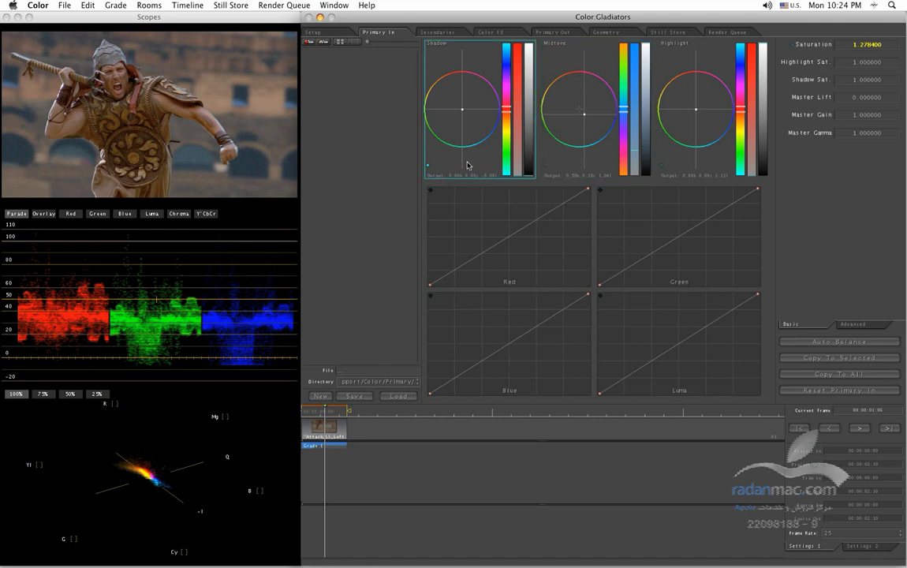
key(super+Tab)
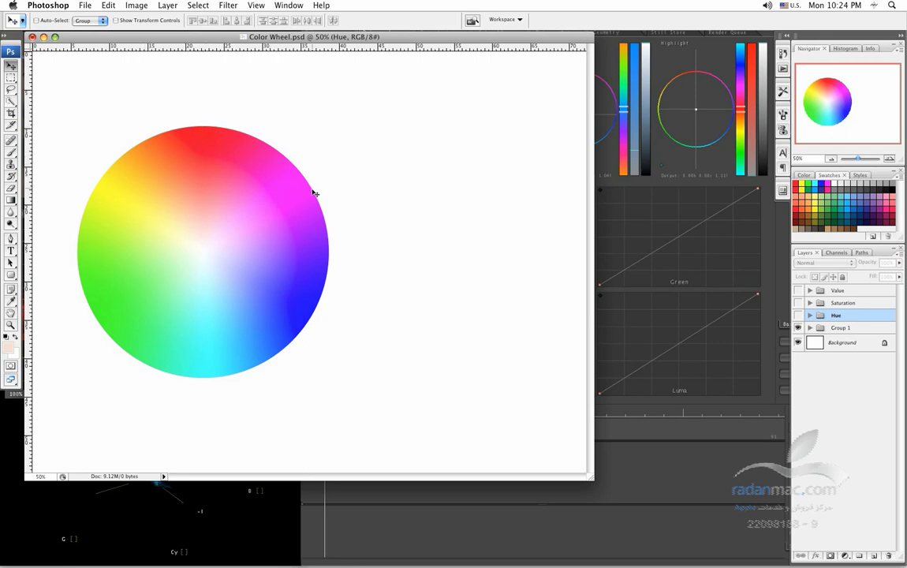
click(798, 316)
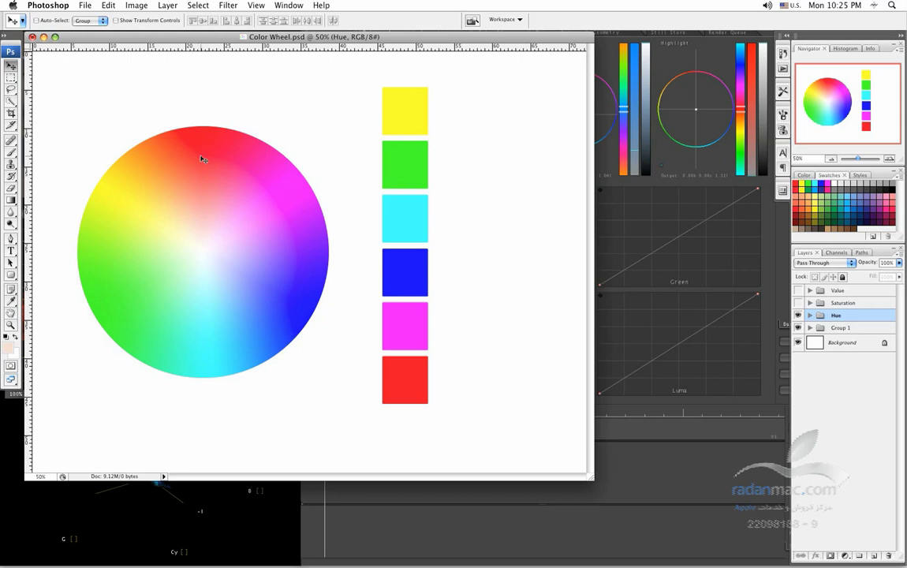
Step: Compare the midtone color balance wheel in Color with the hue swatches and wheel in Photoshop
key(super+Tab)
key(super+Tab)
key(super+Tab)
key(super+shift+Tab)
key(super+Tab)
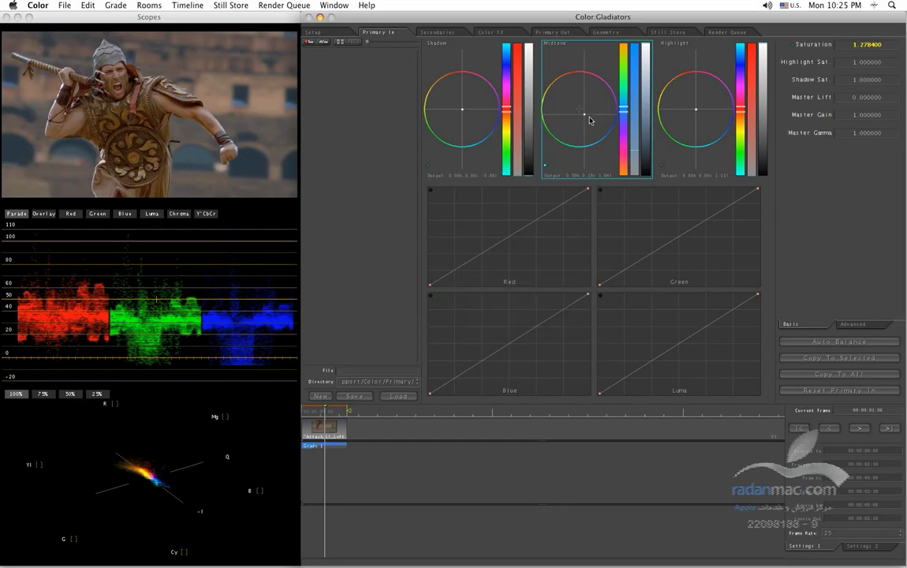
key(super+Tab)
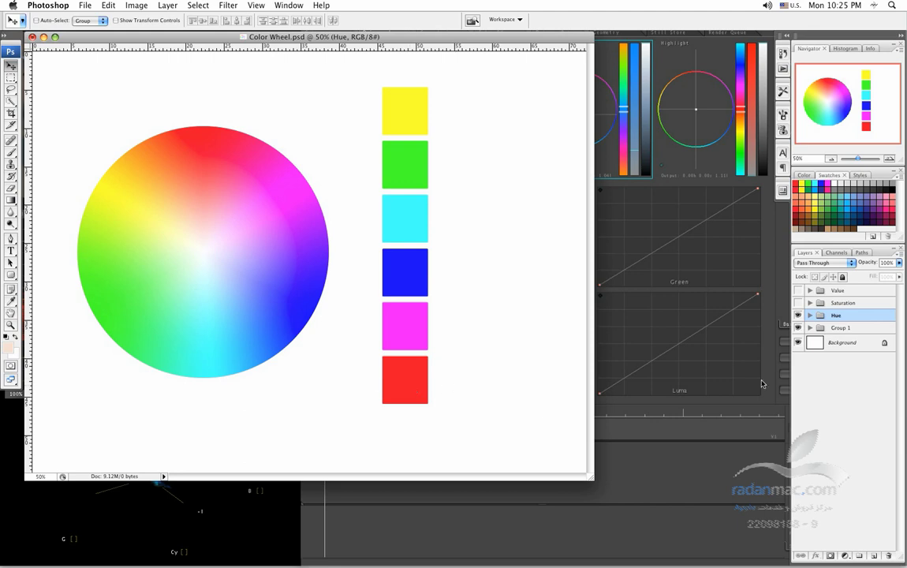
Step: Show the Saturation and Value layer groups beside the Hue swatches, and hide both groups again
click(798, 303)
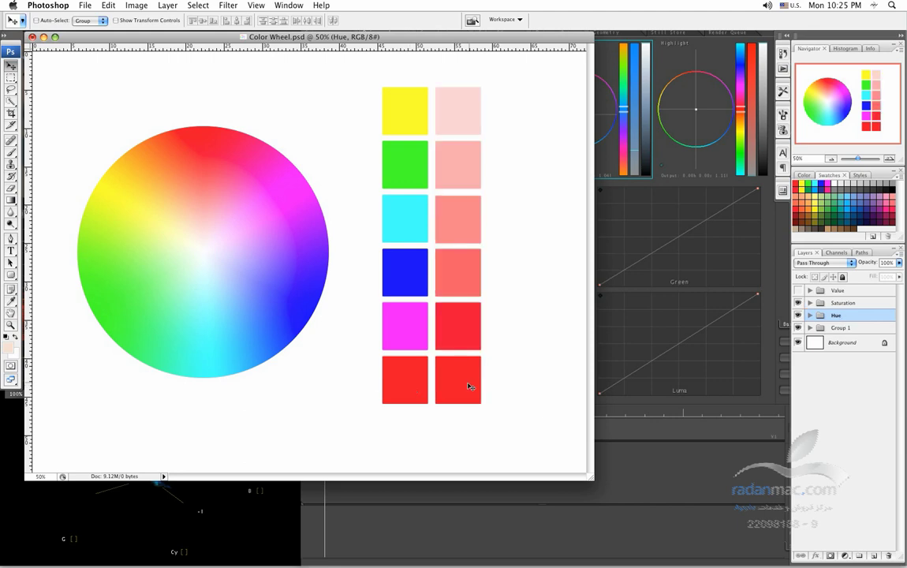
click(798, 303)
click(799, 291)
click(799, 302)
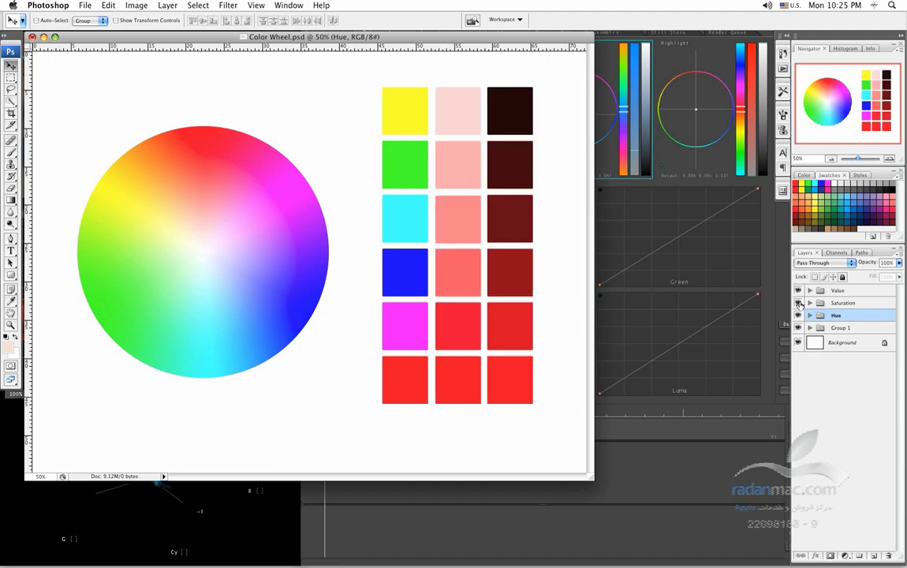
click(798, 291)
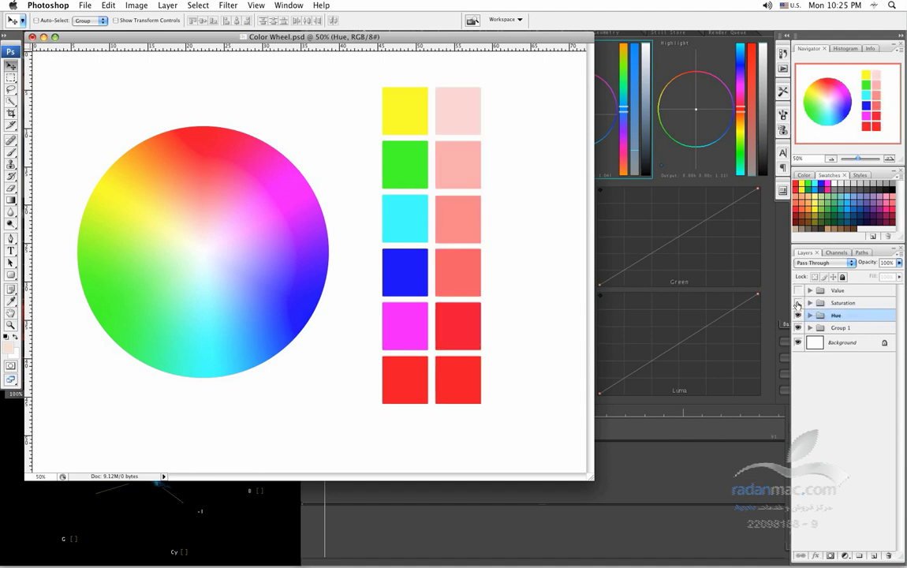
click(798, 303)
Step: Switch to Color and push the midtone color balance toward green, trying different strengths and midtone brightness levels
click(601, 339)
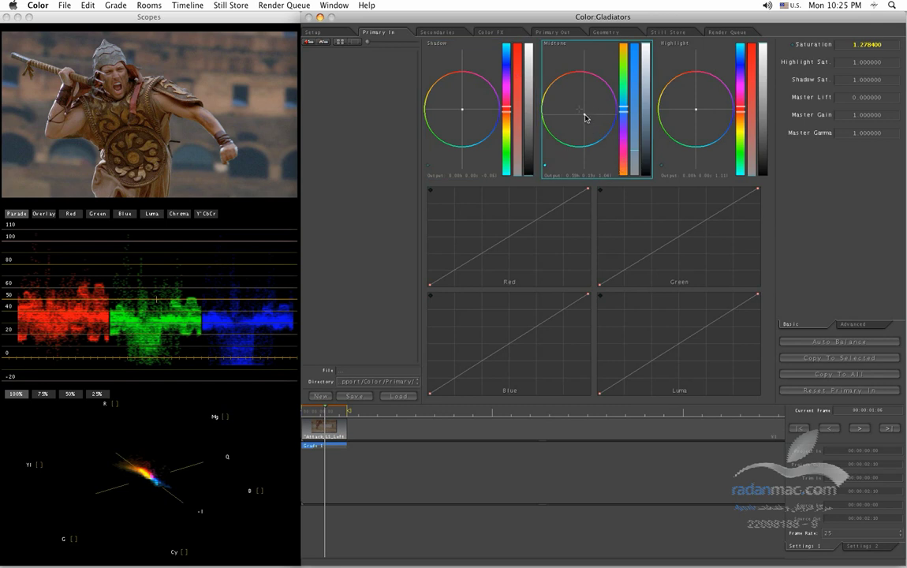
mouse_move(584, 117)
mouse_down()
mouse_move(580, 127)
mouse_move(579, 108)
mouse_up()
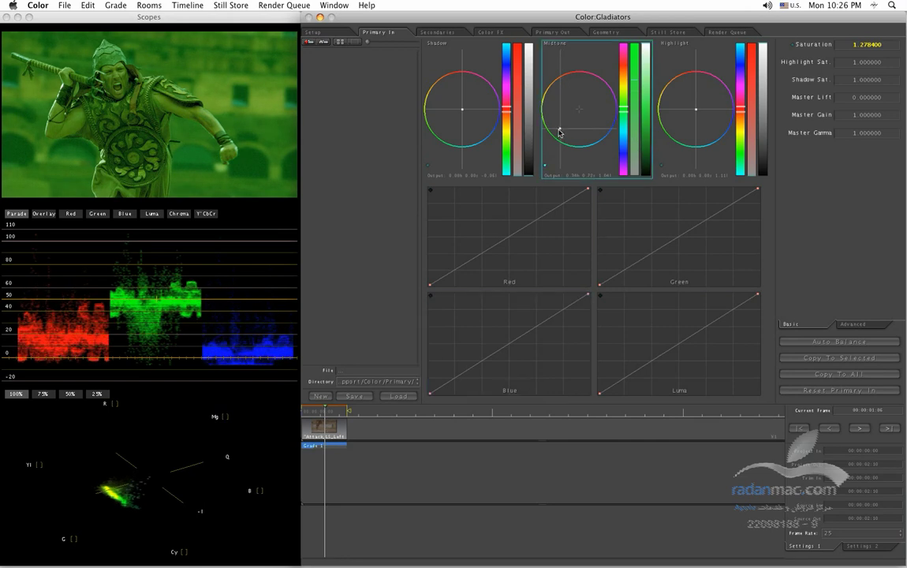
mouse_move(560, 128)
mouse_down()
mouse_move(579, 108)
mouse_move(558, 133)
mouse_up()
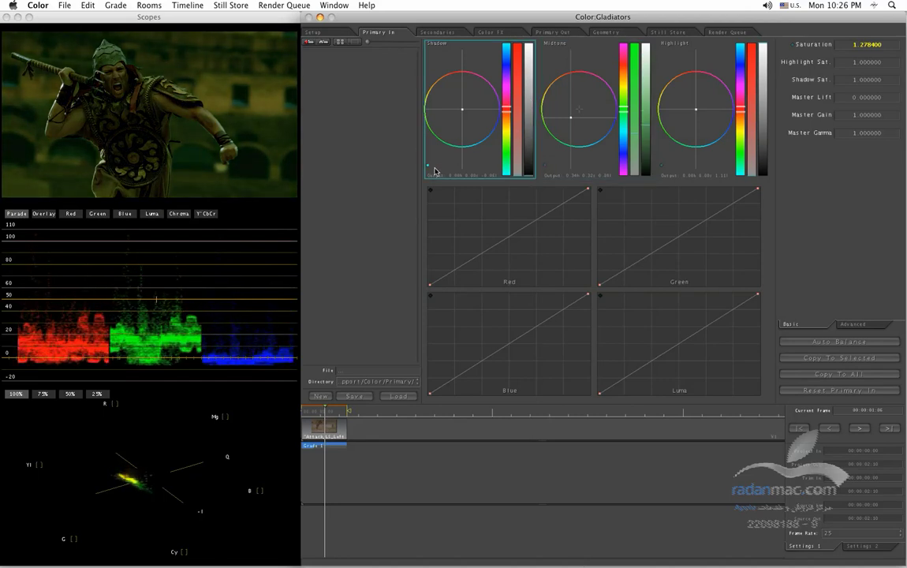
key(ctrl+g)
key(ctrl+g)
key(ctrl+g)
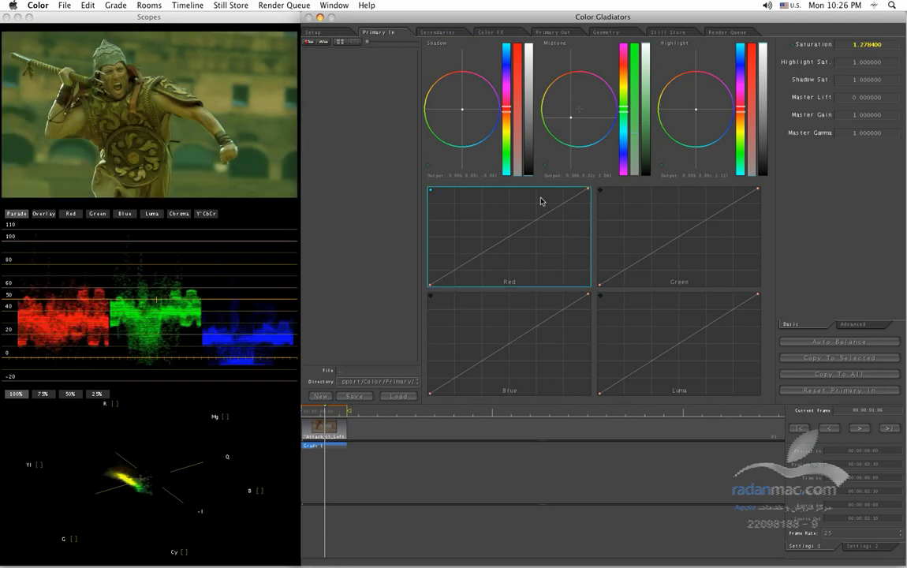
drag(576, 120, 570, 126)
Step: Switch to Photoshop, isolate the Saturation swatches with the Hue group hidden, and replace them with the Value group
key(super+Tab)
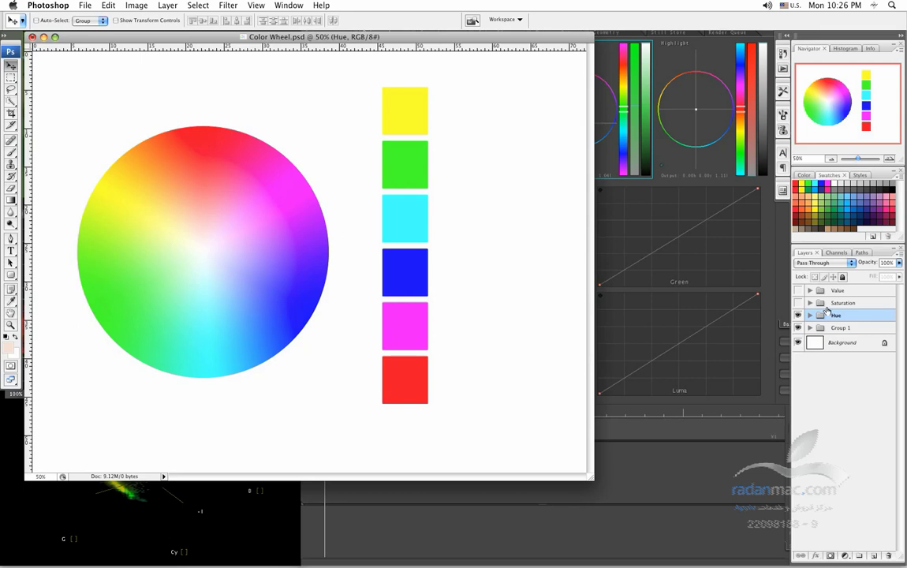
click(797, 303)
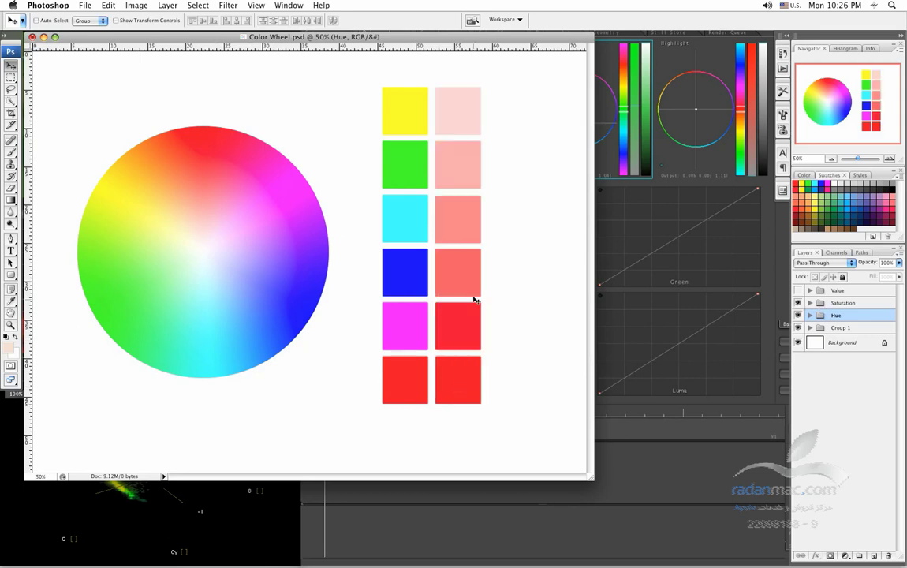
click(799, 316)
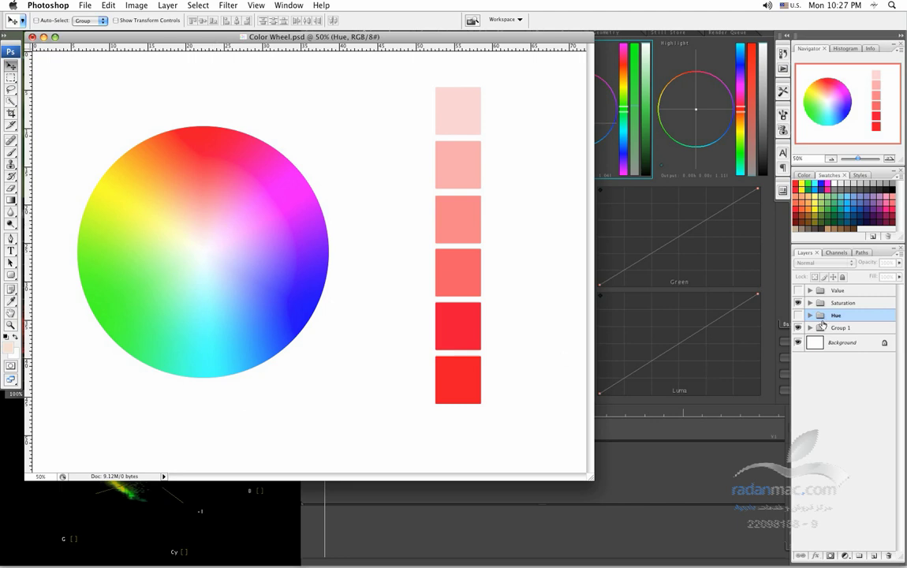
click(797, 303)
click(797, 290)
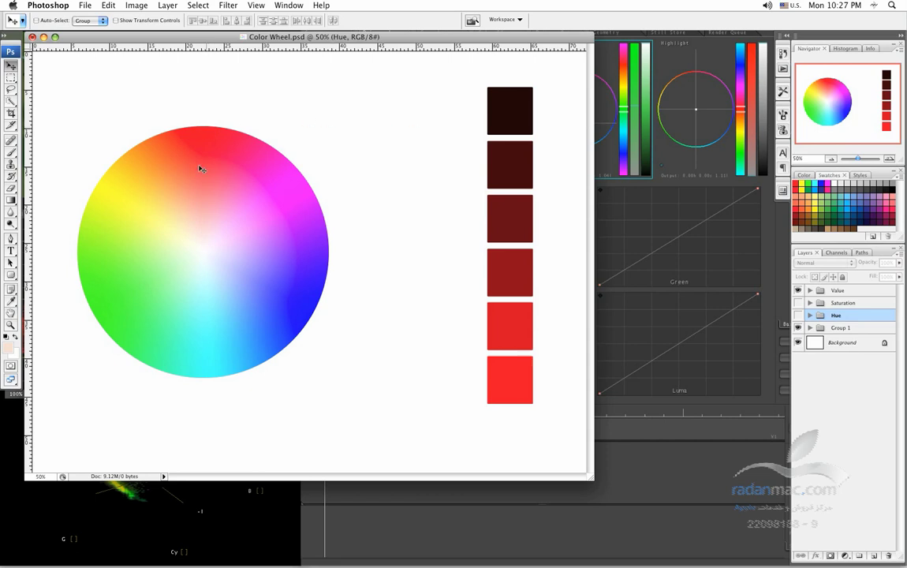
Step: Switch to Color, shift the midtone balance to a less saturated yellow-green, and try darkening the midtones
click(606, 40)
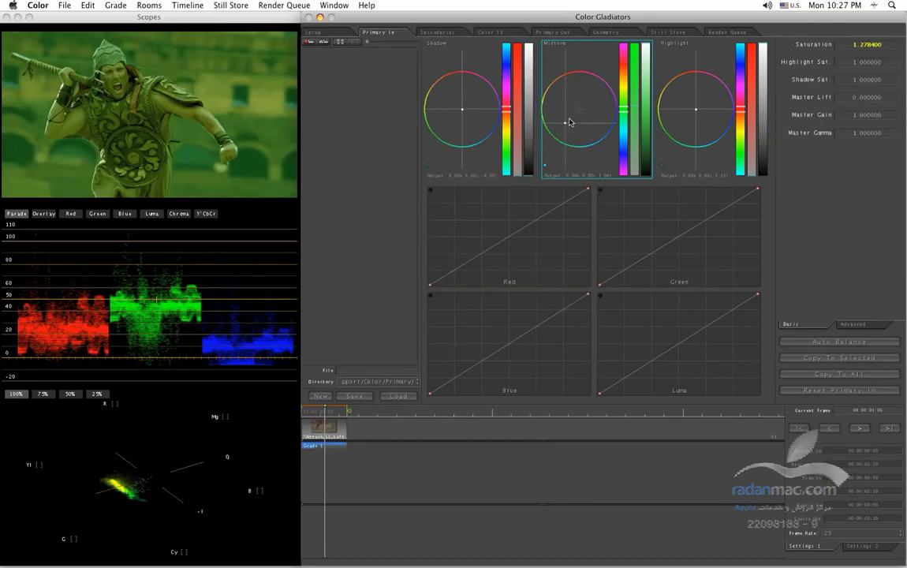
mouse_move(571, 122)
mouse_down()
mouse_move(560, 129)
mouse_move(571, 130)
mouse_up()
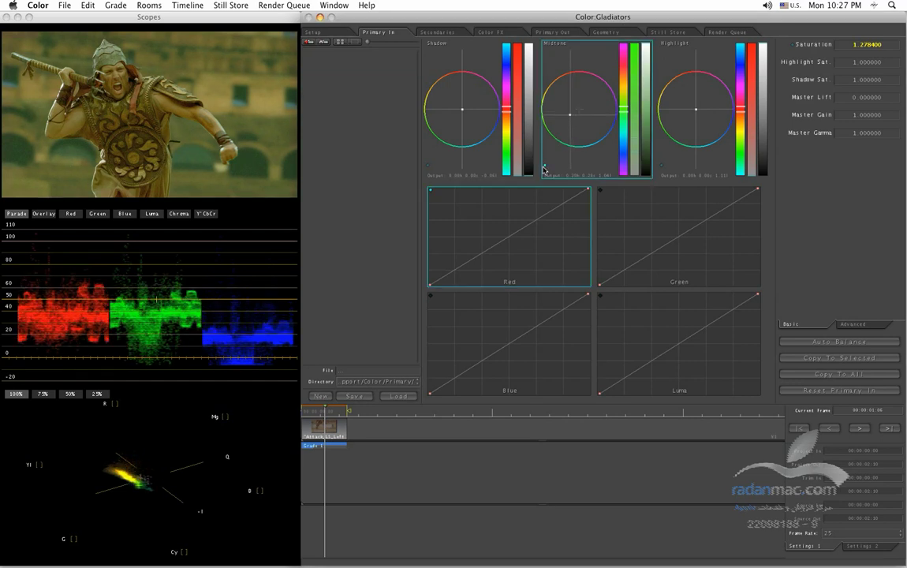
drag(645, 58, 645, 95)
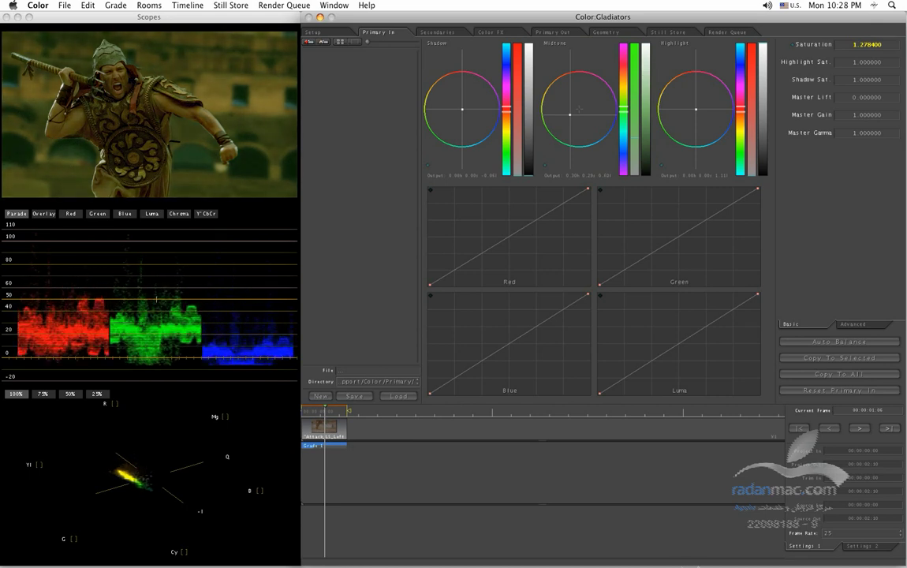
Step: Compare the Luma, Overlay and Parade displays of the waveform scope, and leave it on Luma
click(151, 213)
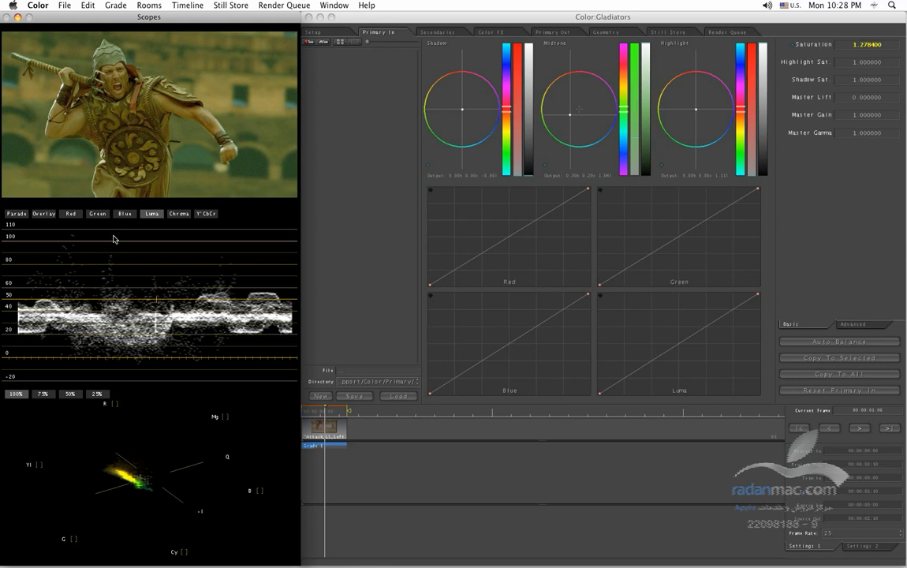
click(43, 215)
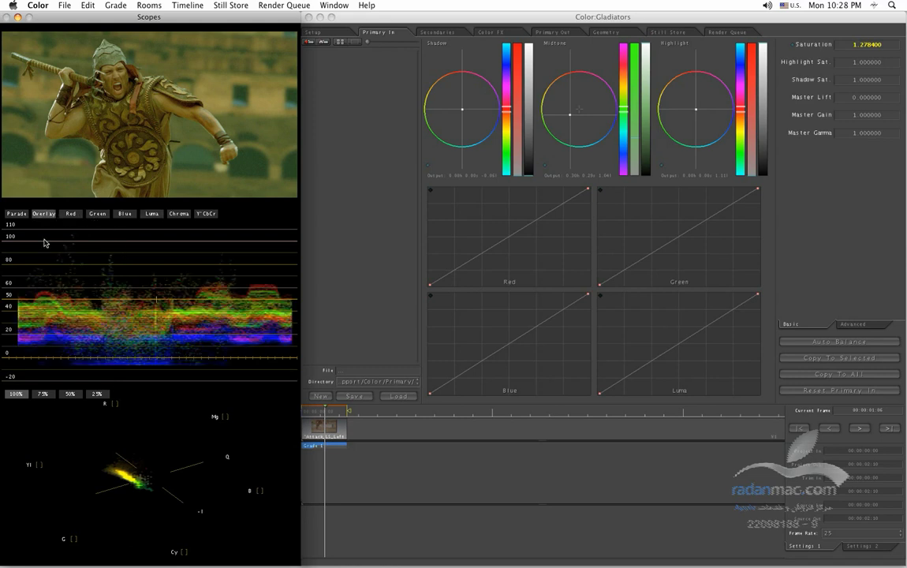
click(17, 213)
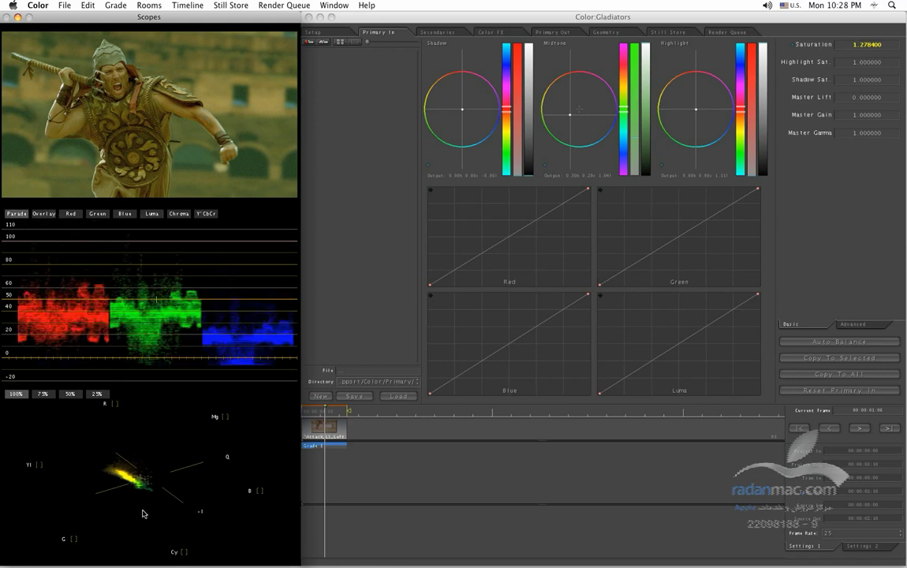
click(151, 213)
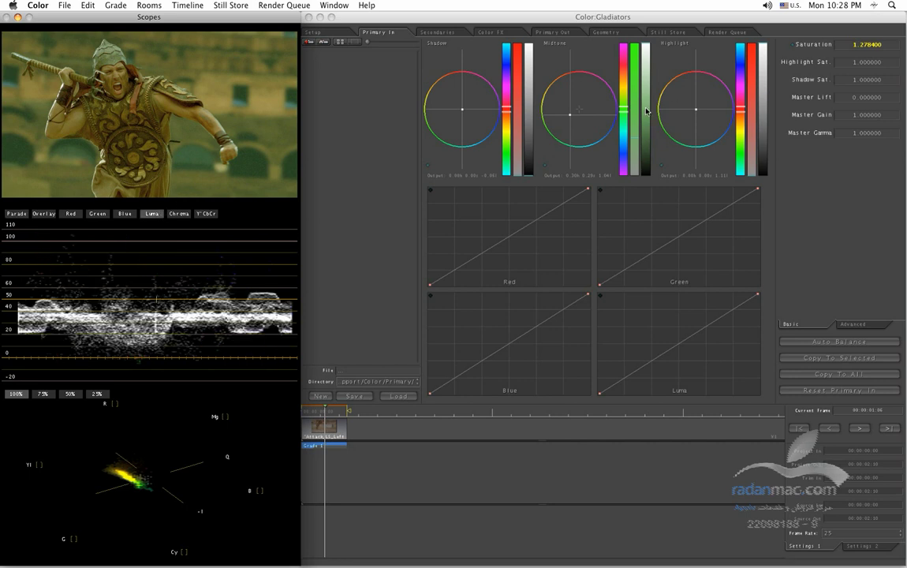
Step: Switch to Photoshop and make the Hue and Saturation layer groups visible alongside the Value group
key(super+Tab)
key(super+Tab)
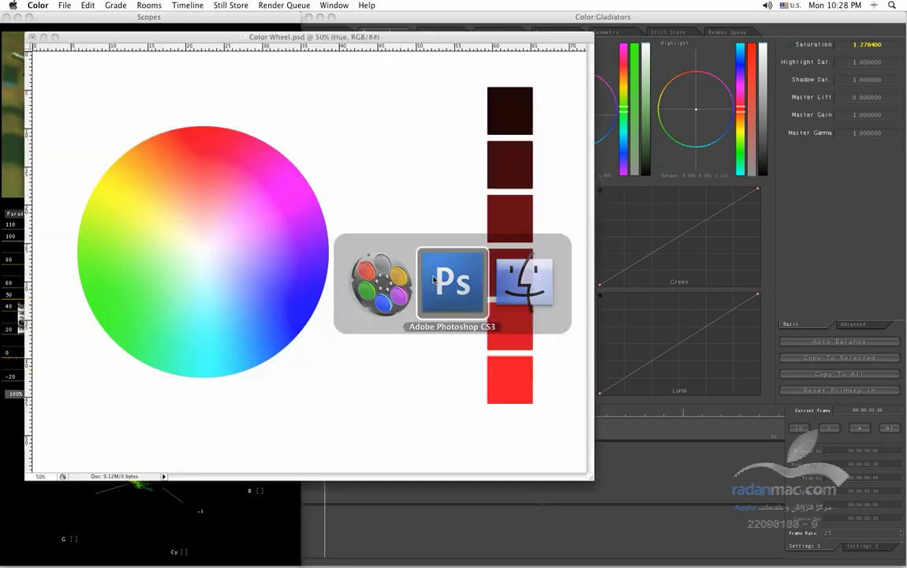
key(super+Tab)
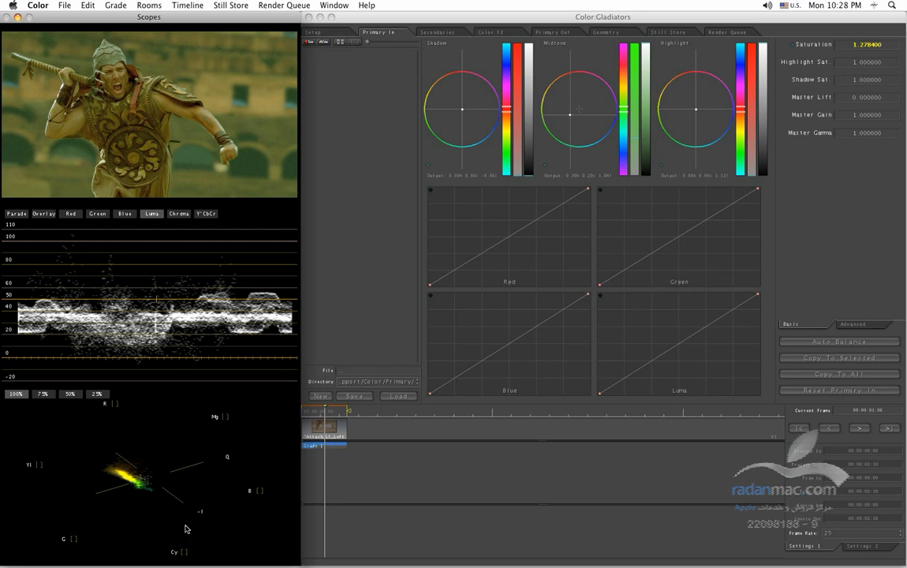
key(super+Tab)
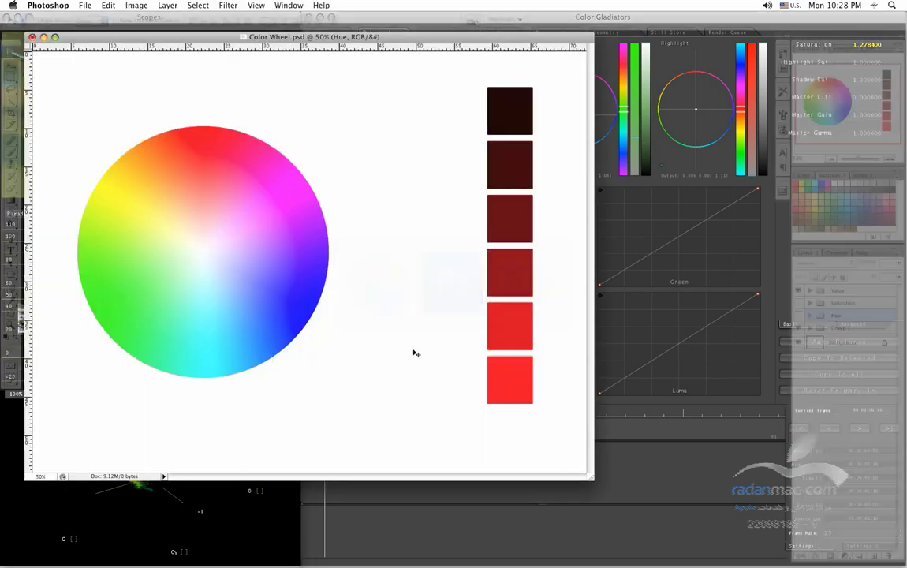
click(797, 315)
click(797, 303)
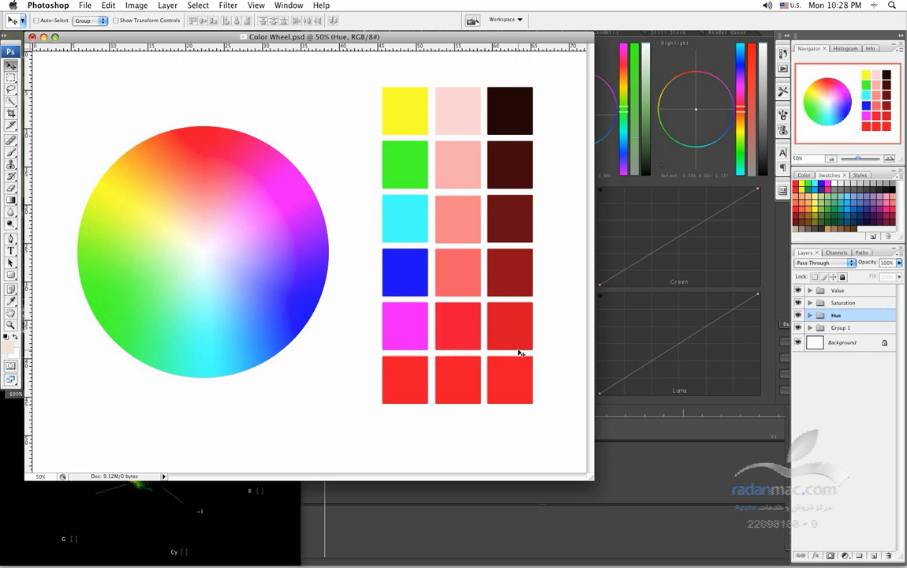
Step: Switch to Color and pull the midtone balance closer to the wheel's center to weaken the green tint
click(631, 247)
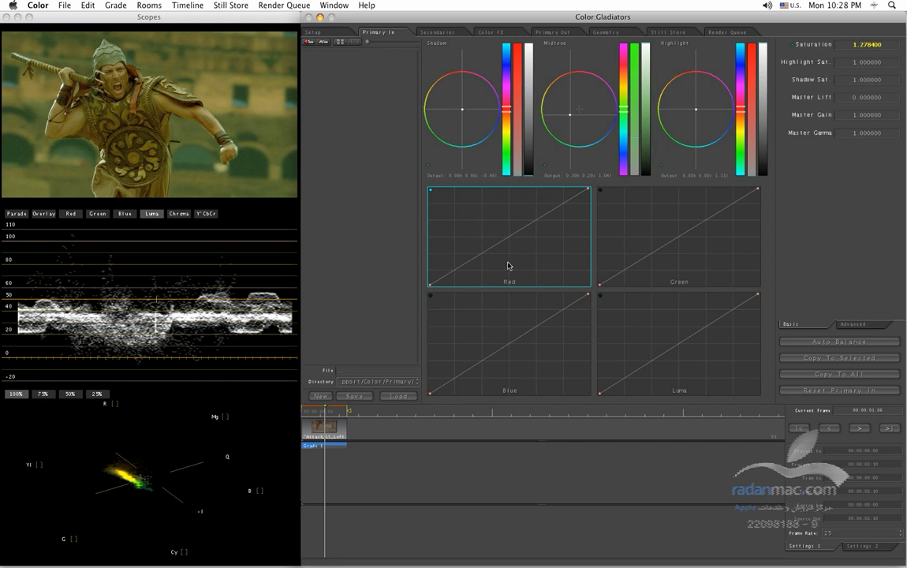
drag(574, 119, 574, 118)
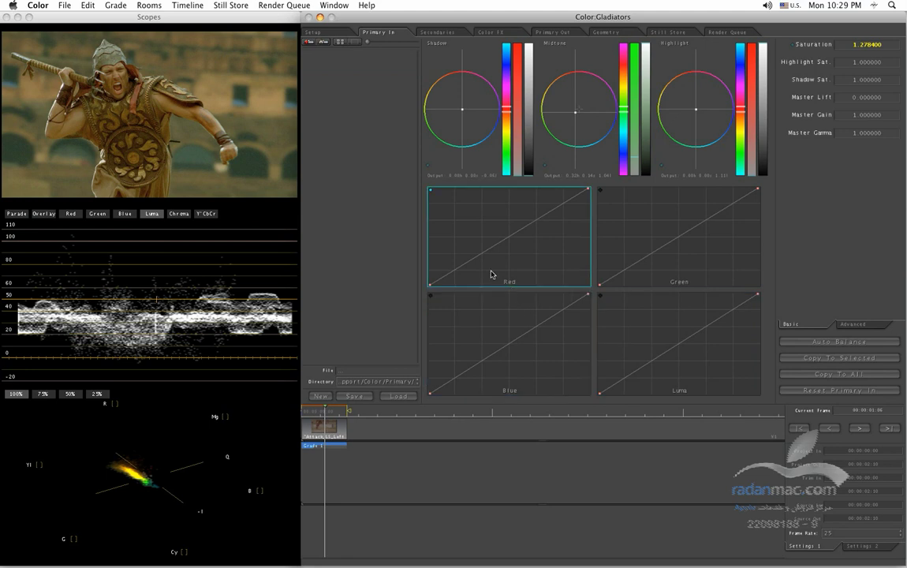
Step: Switch to Photoshop and move the Color Wheel.psd window slightly down and to the right
key(super+Tab)
key(super+shift+Tab)
key(super+Tab)
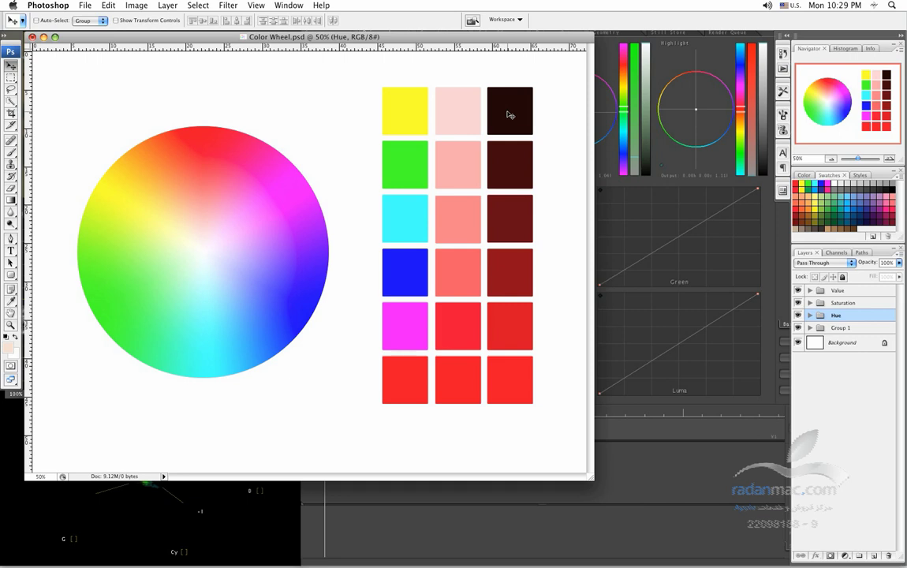
drag(376, 38, 398, 52)
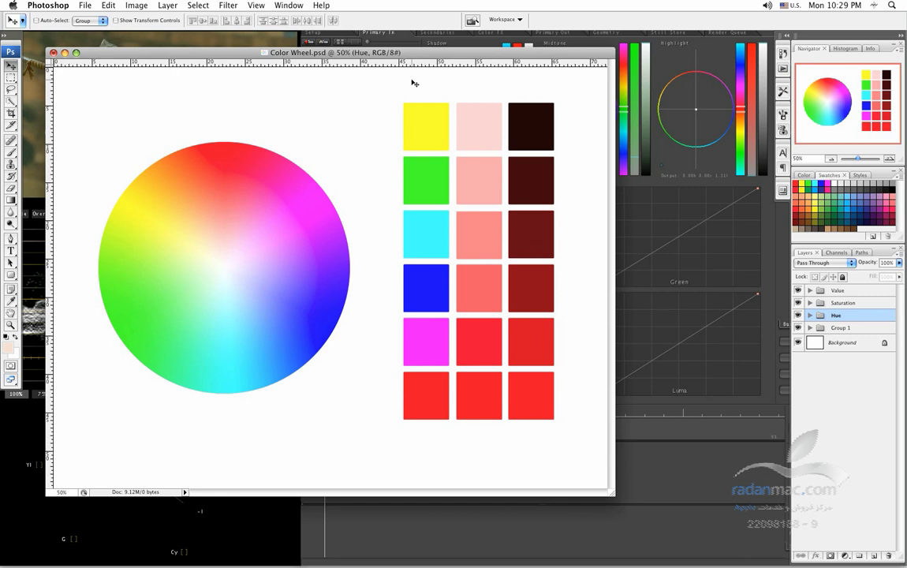